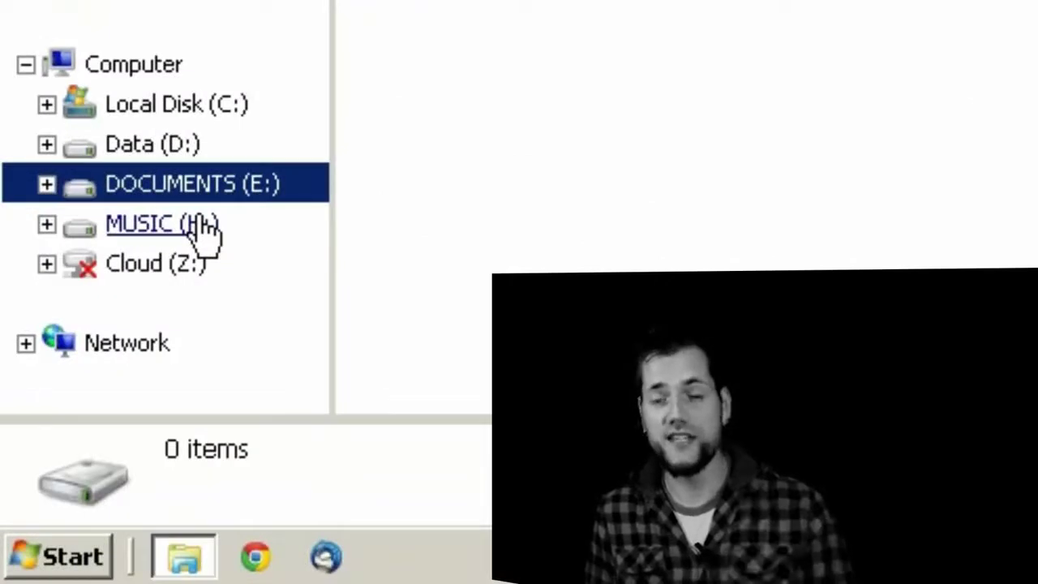
- Check the MUSIC (H:) and DOCUMENTS (E:) volumes, then download usbflashinfo.zip from antspec.com
{"action": "left_click", "coordinate": [199, 224]}
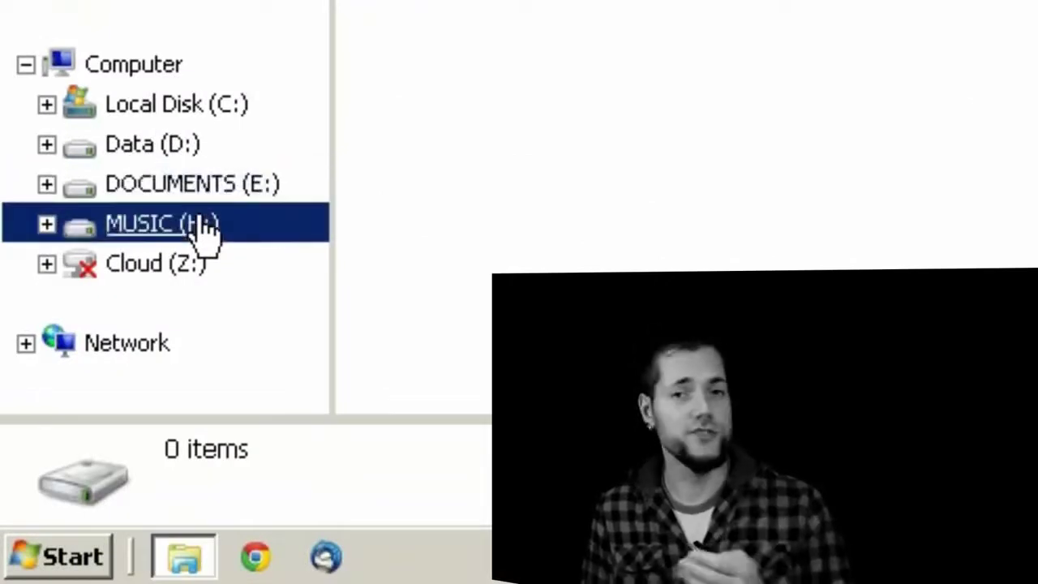
{"action": "left_click", "coordinate": [213, 185]}
{"action": "left_click", "coordinate": [199, 224]}
{"action": "left_click", "coordinate": [217, 185]}
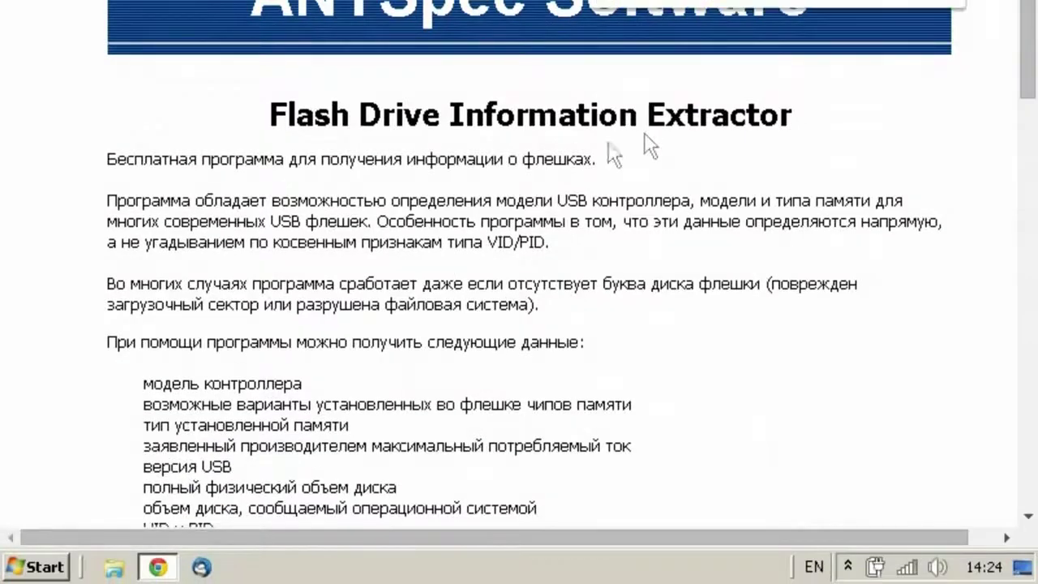
{"action": "scroll", "coordinate": [815, 81], "scroll_direction": "down", "scroll_amount": 5}
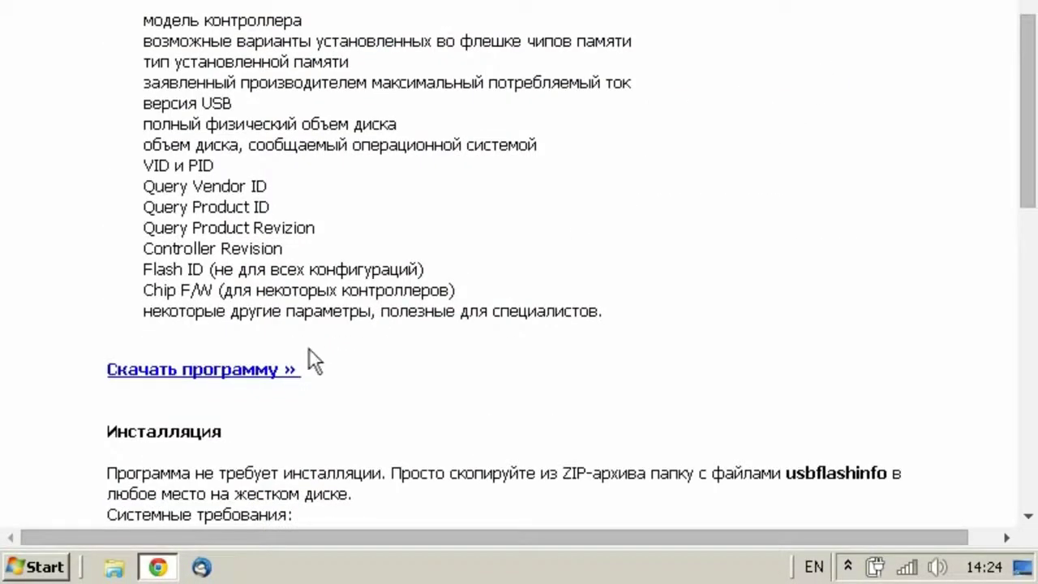
{"action": "left_click", "coordinate": [256, 378]}
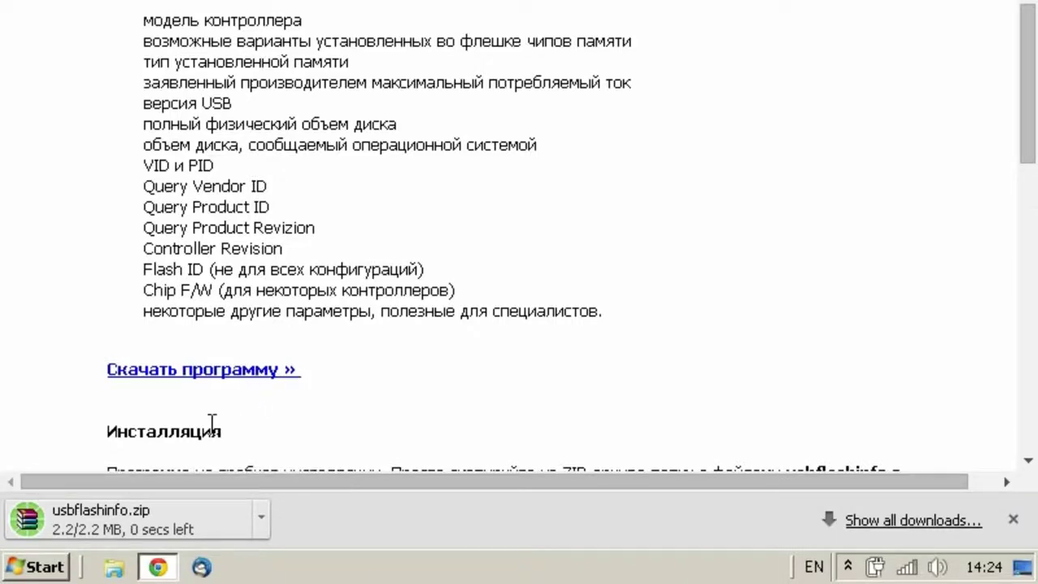
- Extract usbflashinfo.zip in the Downloads folder
{"action": "left_click", "coordinate": [114, 567]}
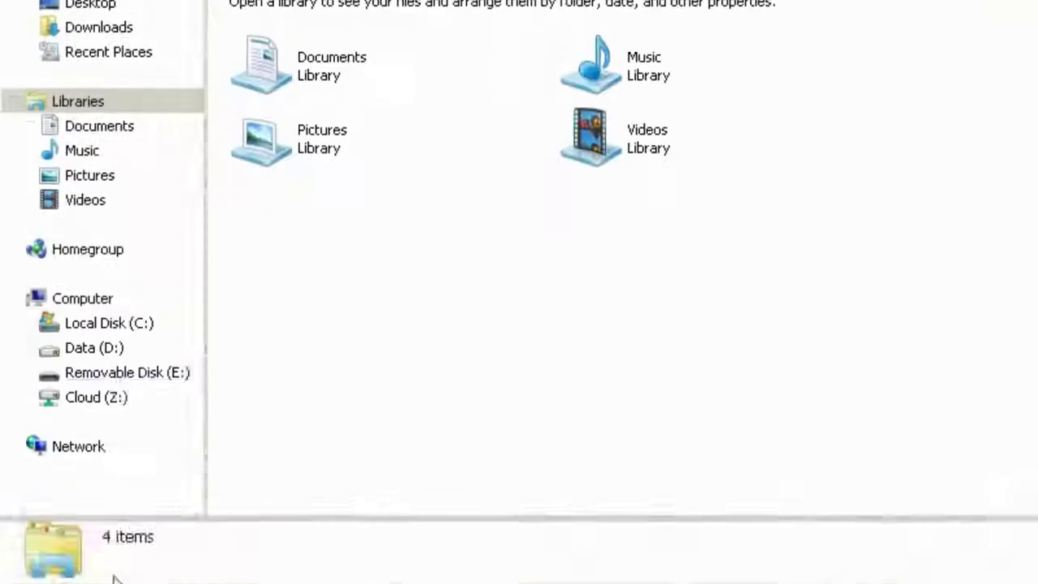
{"action": "left_click", "coordinate": [105, 97]}
{"action": "left_click", "coordinate": [277, 76]}
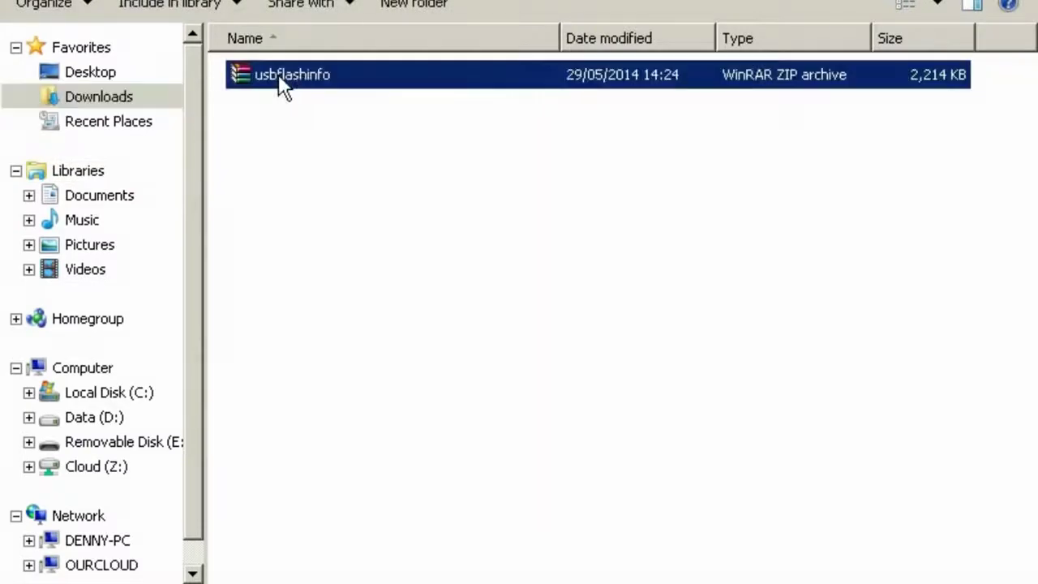
{"action": "right_click", "coordinate": [278, 76]}
{"action": "left_click", "coordinate": [340, 134]}
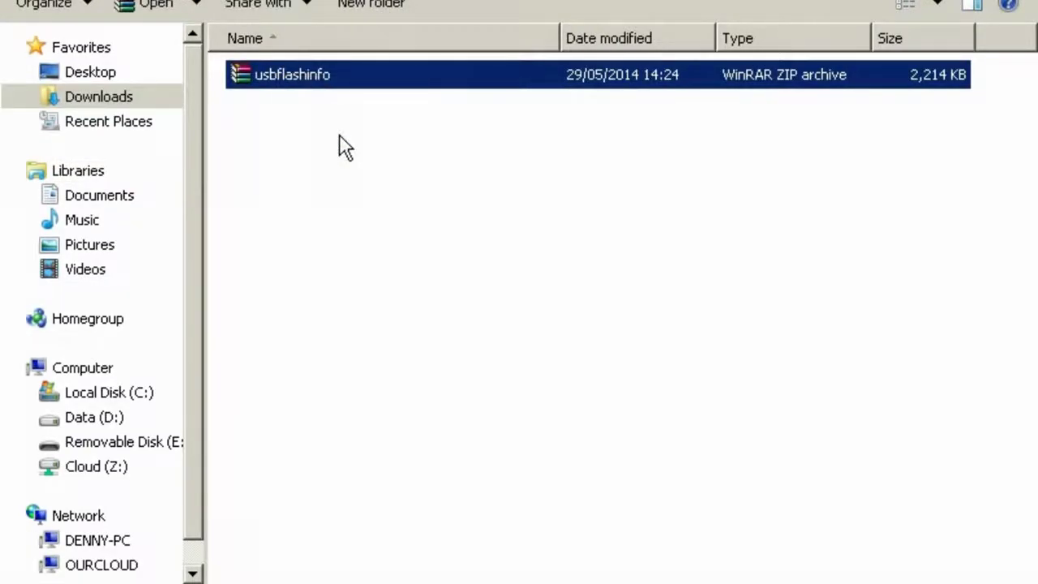
- Run GetFlashInfo from the extracted usbflashinfo folder, accepting the security warning
{"action": "double_click", "coordinate": [318, 79]}
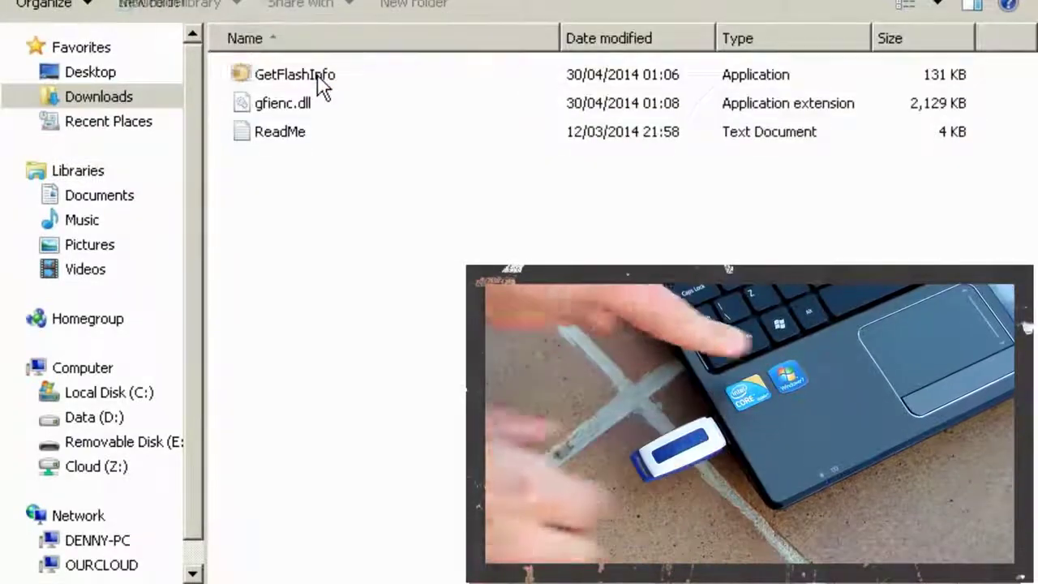
{"action": "double_click", "coordinate": [317, 82]}
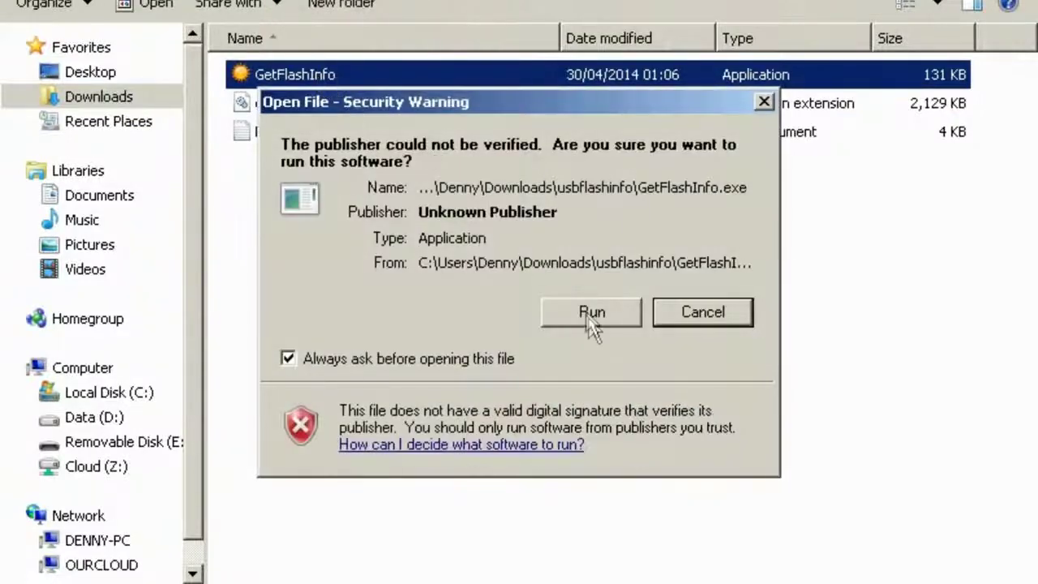
{"action": "left_click", "coordinate": [591, 317]}
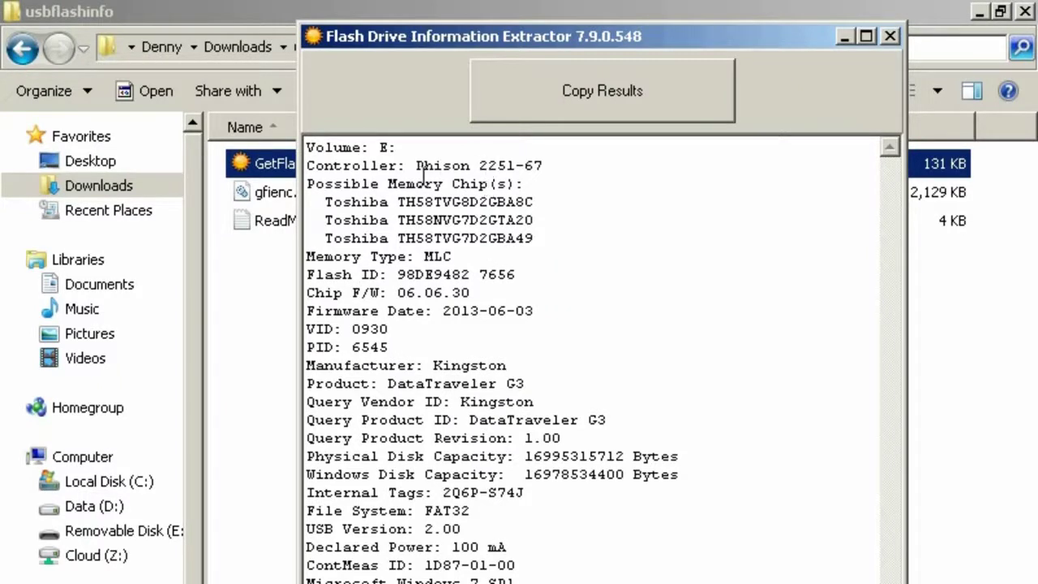
- Select the controller name 'Phison 2251-67' in the drive report
{"action": "left_click_drag", "start_coordinate": [416, 165], "coordinate": [566, 164]}
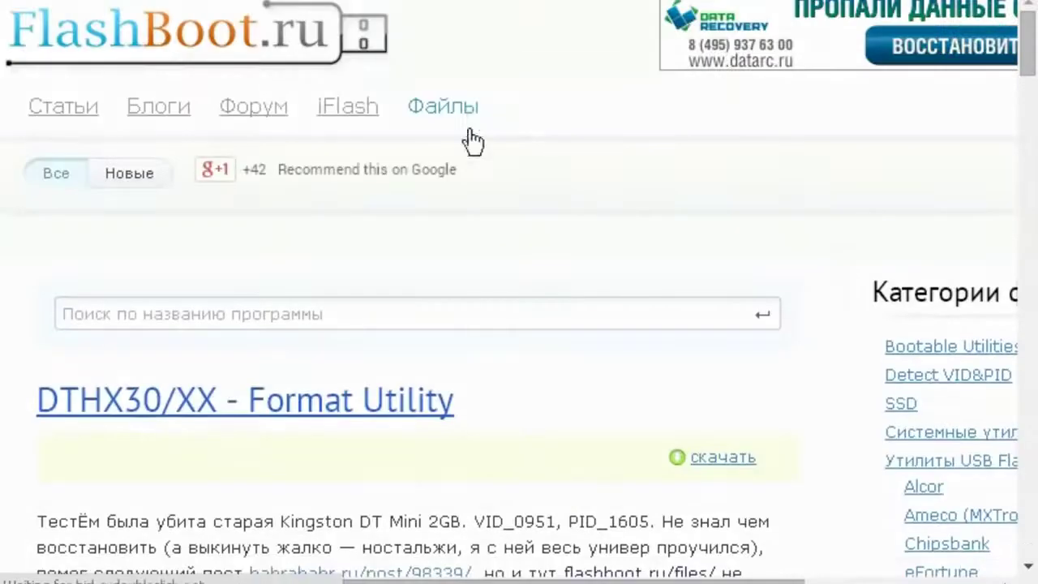
- Scroll the FlashBoot.ru files page and highlight the PS2251-XX and PS2251-67 controller names
{"action": "scroll", "coordinate": [470, 142], "scroll_direction": "down", "scroll_amount": 5}
{"action": "scroll", "coordinate": [469, 142], "scroll_direction": "down", "scroll_amount": 10}
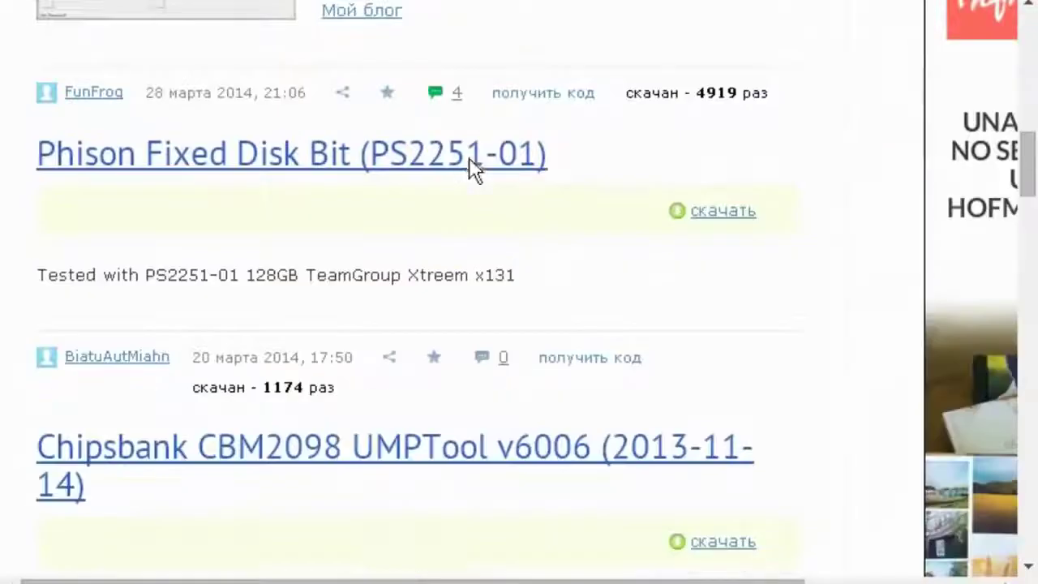
{"action": "scroll", "coordinate": [474, 170], "scroll_direction": "down", "scroll_amount": 10}
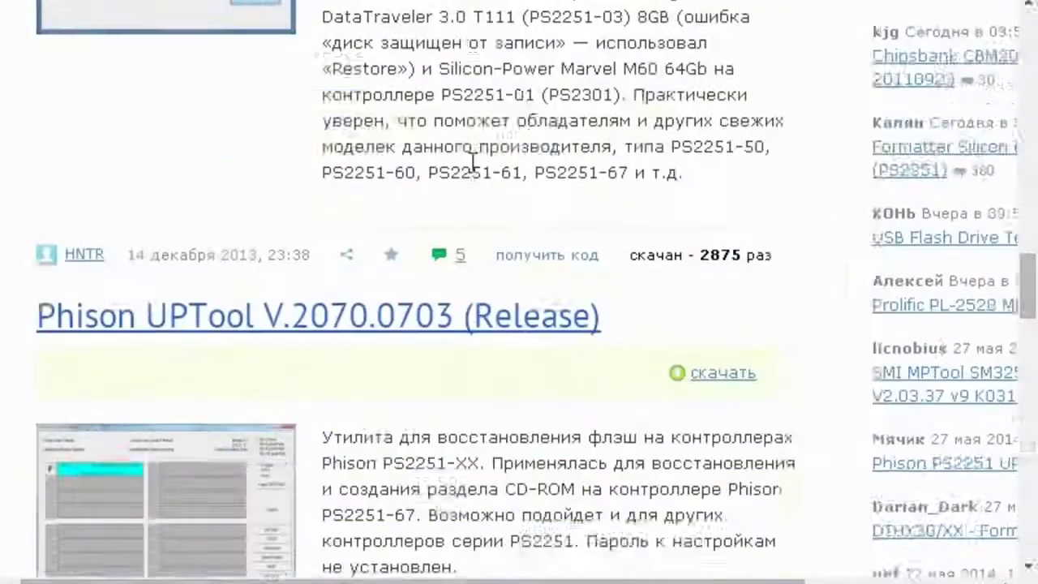
{"action": "scroll", "coordinate": [475, 172], "scroll_direction": "down", "scroll_amount": 2}
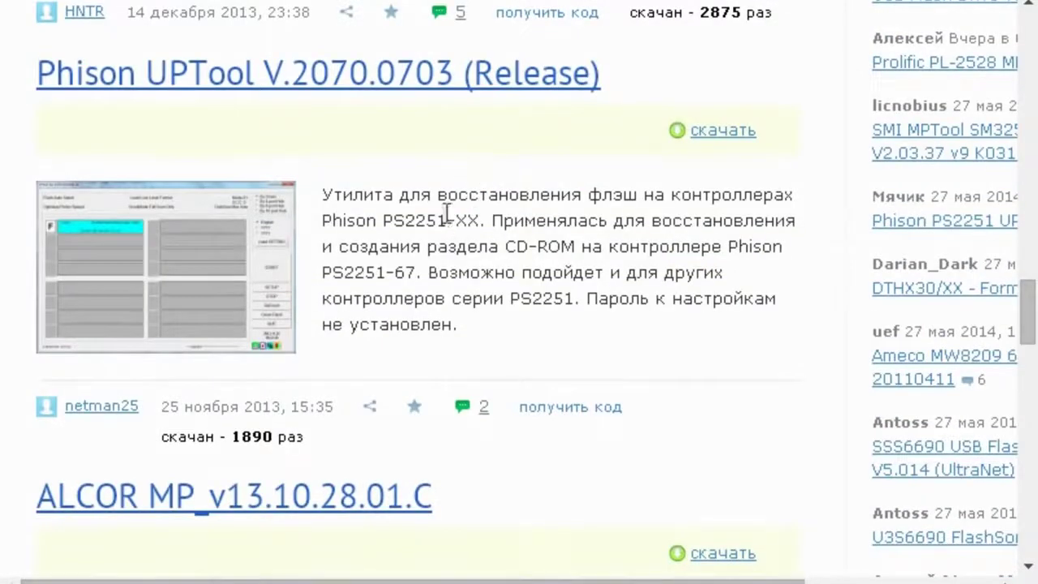
{"action": "left_click_drag", "start_coordinate": [384, 219], "coordinate": [482, 221]}
{"action": "left_click_drag", "start_coordinate": [327, 280], "coordinate": [413, 274]}
{"action": "left_click", "coordinate": [416, 278]}
- Download Phison UPTool V.2070.0703 and bring up Windows Explorer
{"action": "left_click", "coordinate": [700, 130]}
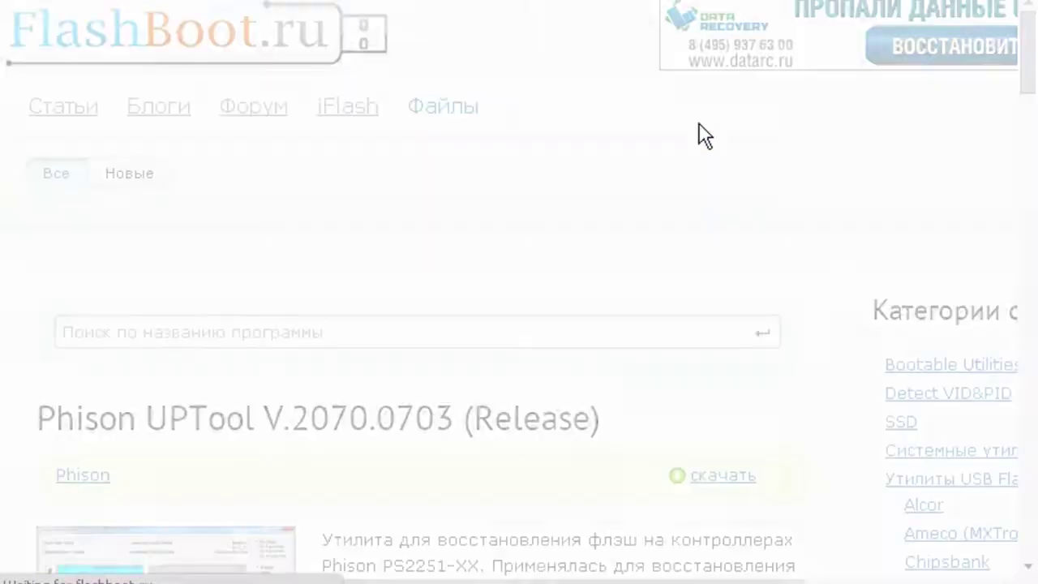
{"action": "scroll", "coordinate": [619, 202], "scroll_direction": "down", "scroll_amount": 4}
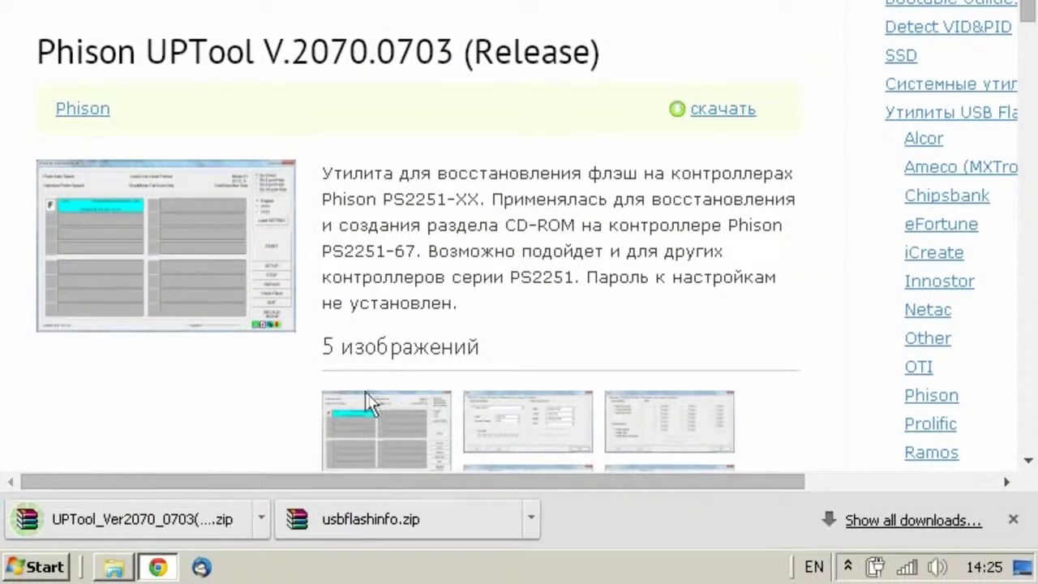
{"action": "left_click", "coordinate": [113, 567]}
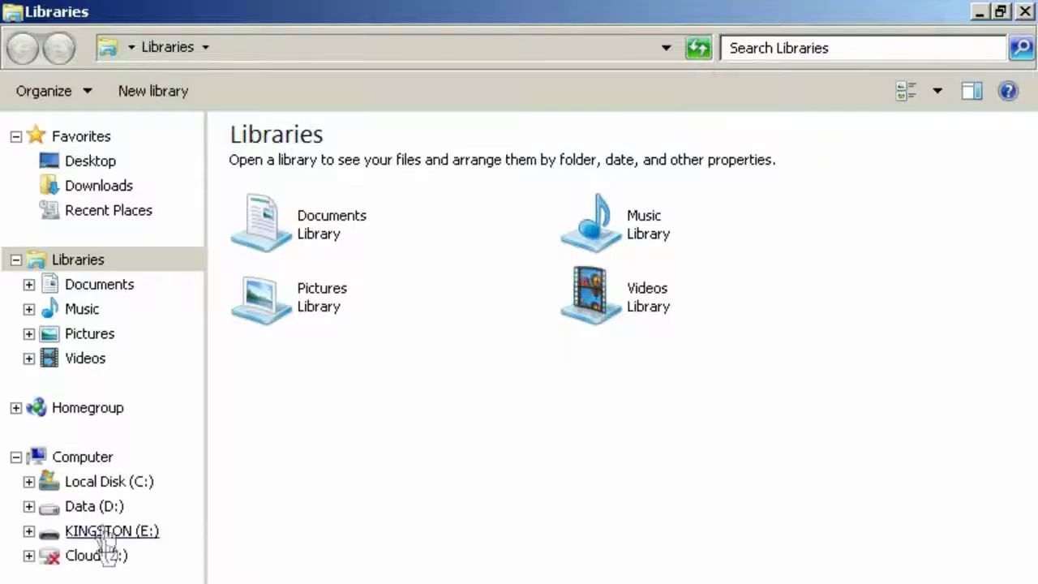
- Extract the UPTool archive in the Downloads folder
{"action": "left_click", "coordinate": [122, 187]}
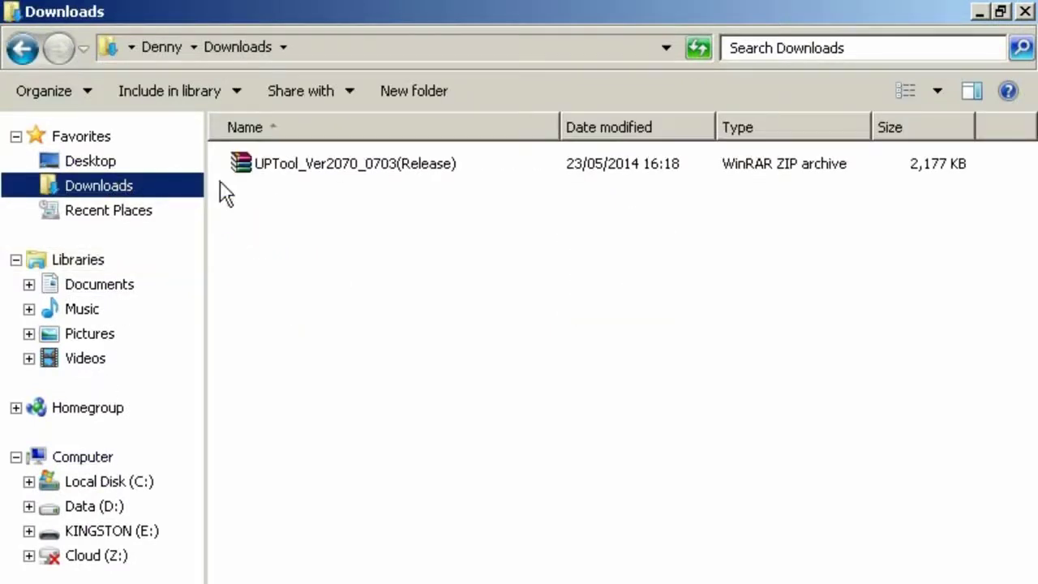
{"action": "right_click", "coordinate": [291, 170]}
{"action": "left_click", "coordinate": [320, 225]}
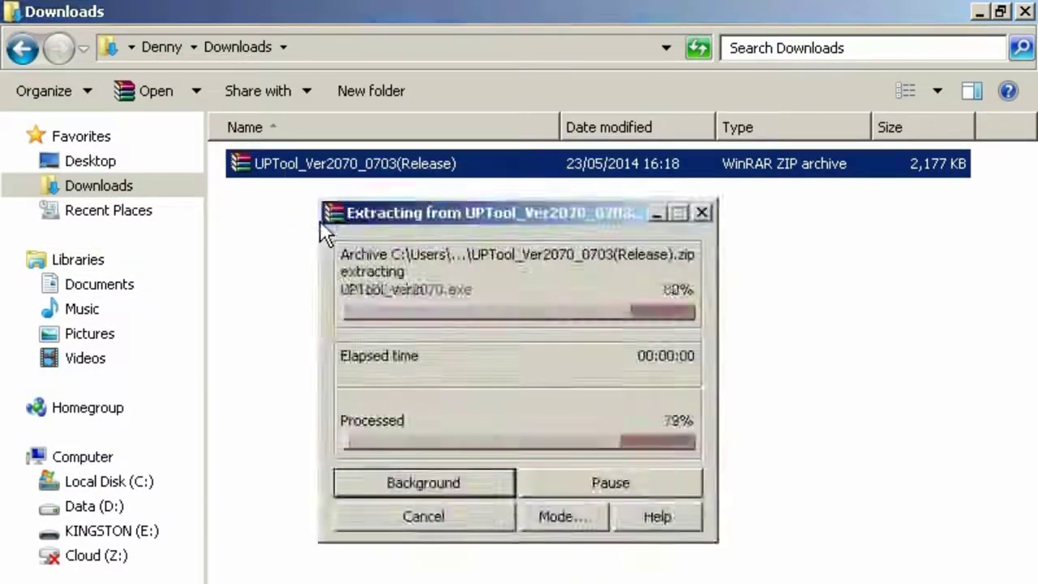
- Launch UPTool_Ver2070 from the UPTool_Ver2070_0703(Release) folder and dismiss the first-time notice
{"action": "double_click", "coordinate": [332, 165]}
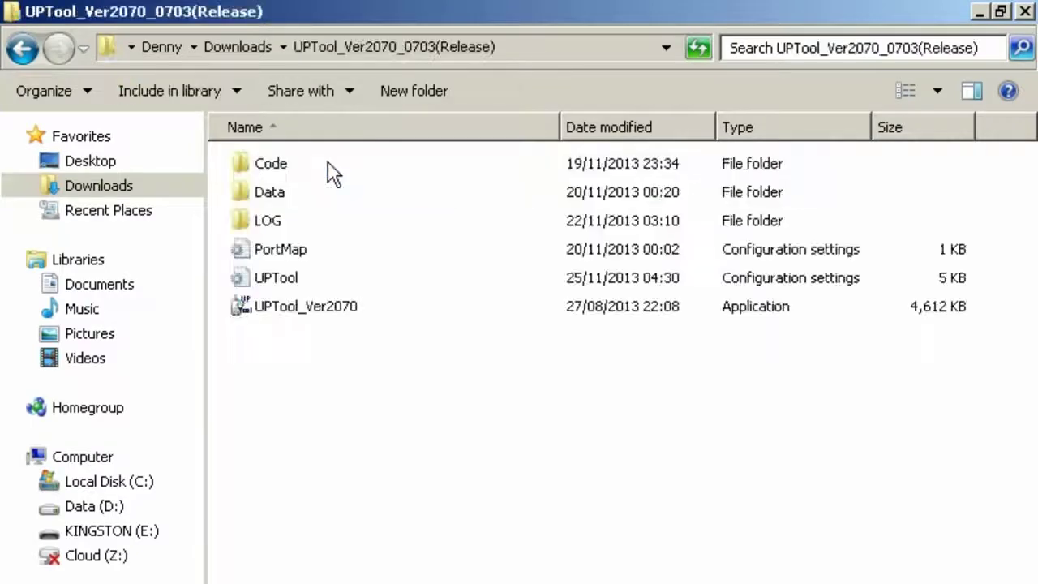
{"action": "double_click", "coordinate": [310, 306]}
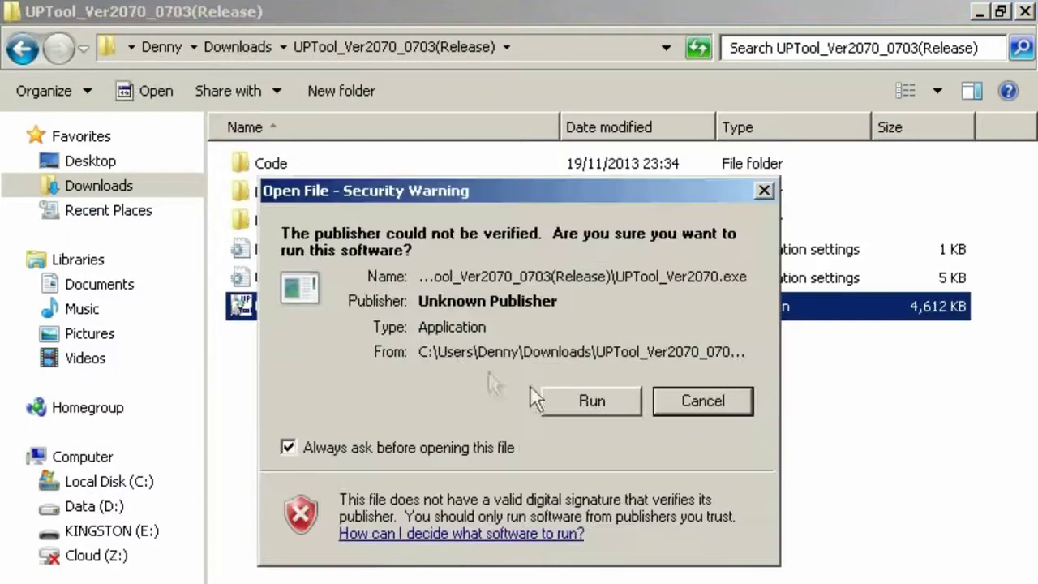
{"action": "left_click", "coordinate": [578, 402]}
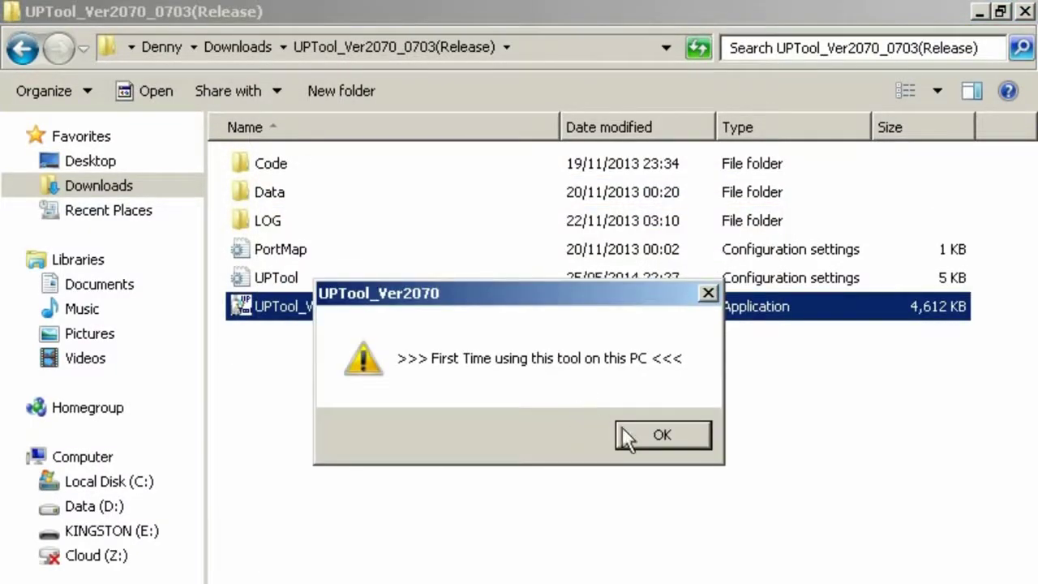
{"action": "left_click", "coordinate": [627, 431]}
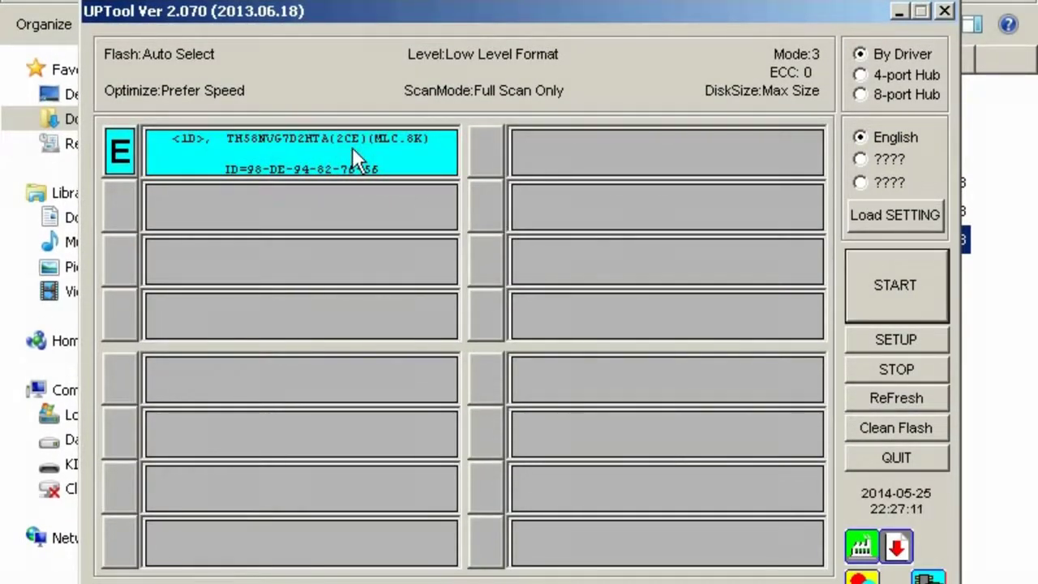
- Enter UPTool's settings without a password and set the flash scan level to High Level
{"action": "left_click", "coordinate": [875, 345]}
{"action": "left_click", "coordinate": [464, 356]}
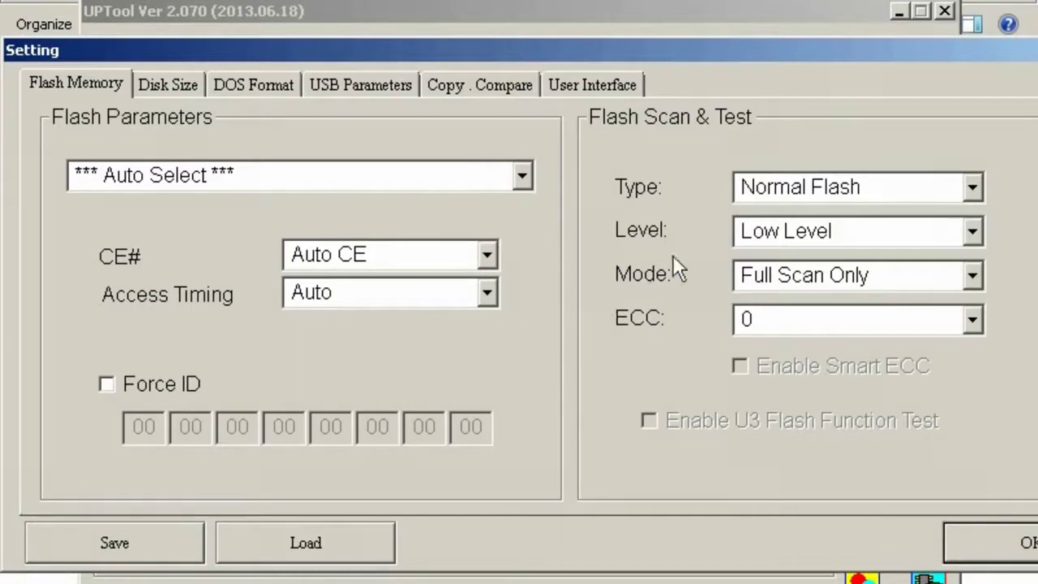
{"action": "left_click", "coordinate": [974, 232]}
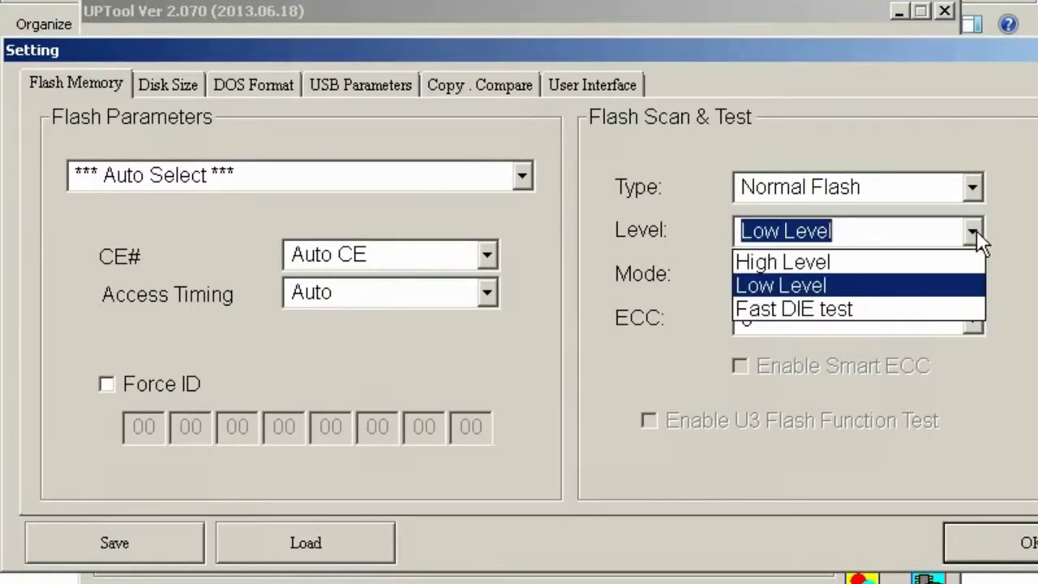
{"action": "left_click", "coordinate": [966, 261]}
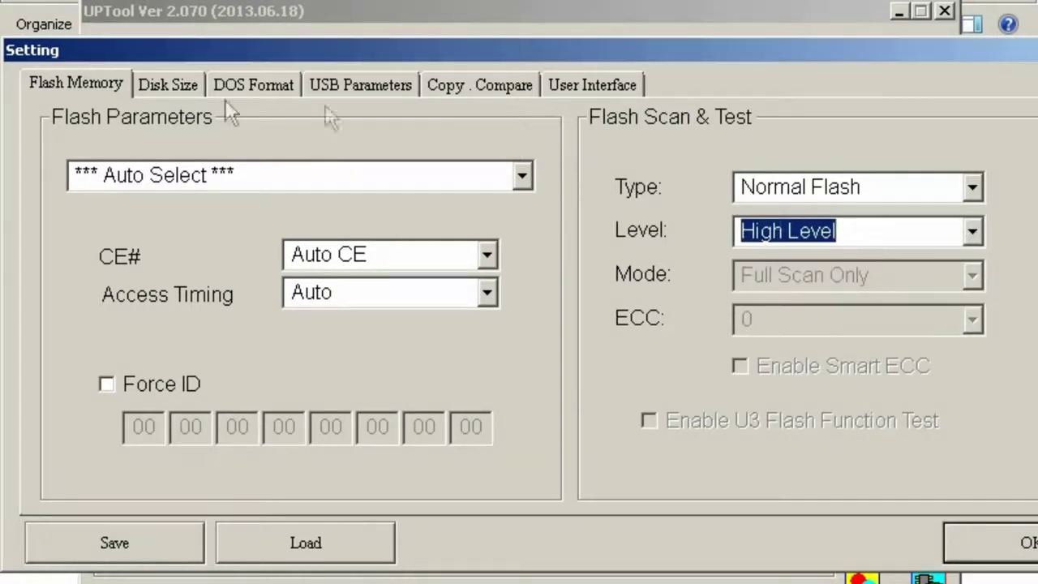
- Review the Disk Size and DOS Format settings, then move to USB Parameters
{"action": "left_click", "coordinate": [174, 85]}
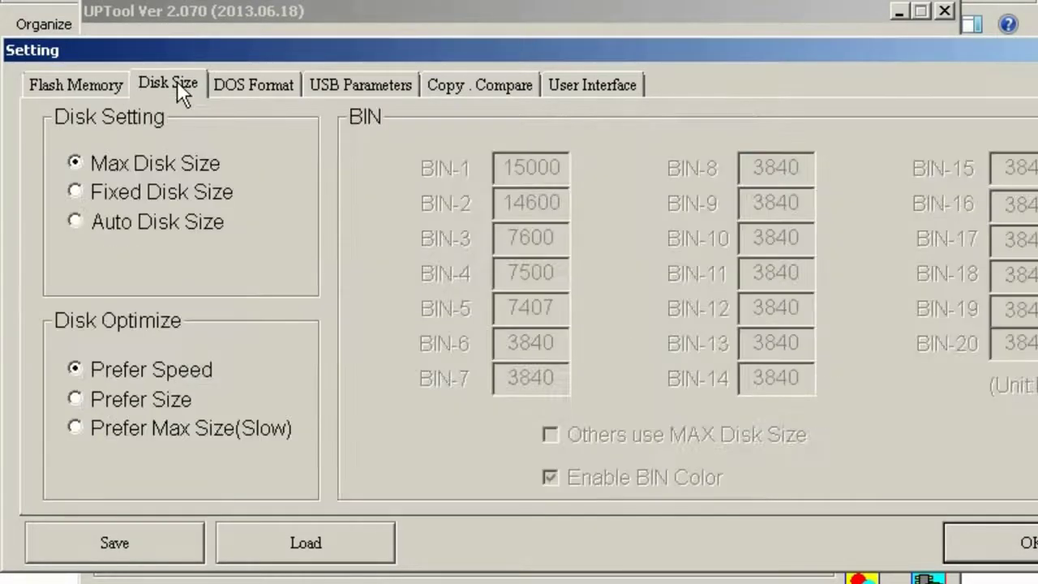
{"action": "left_click", "coordinate": [257, 90]}
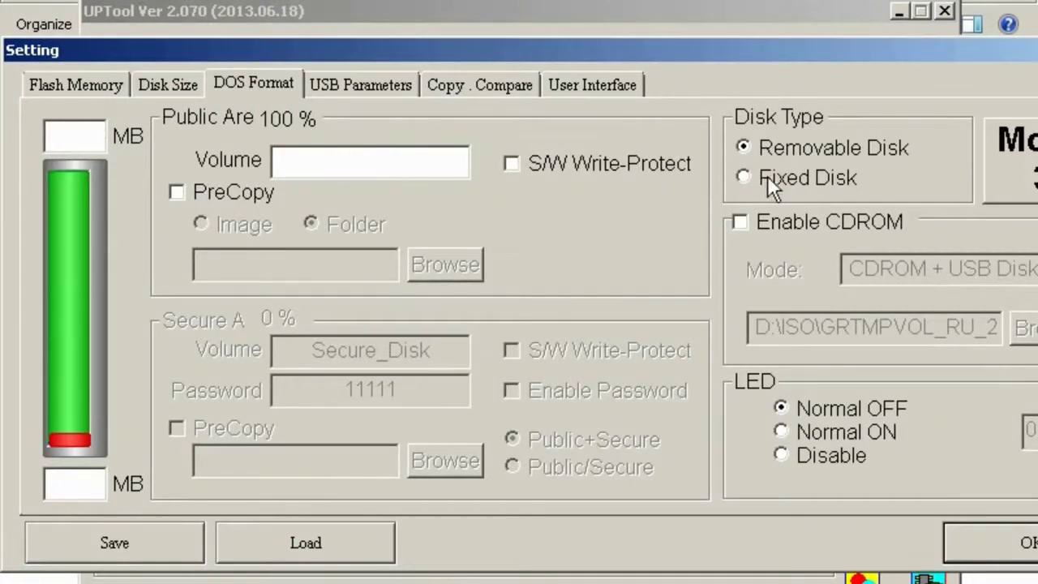
{"action": "left_click_drag", "start_coordinate": [769, 51], "coordinate": [639, 46]}
{"action": "left_click", "coordinate": [266, 80]}
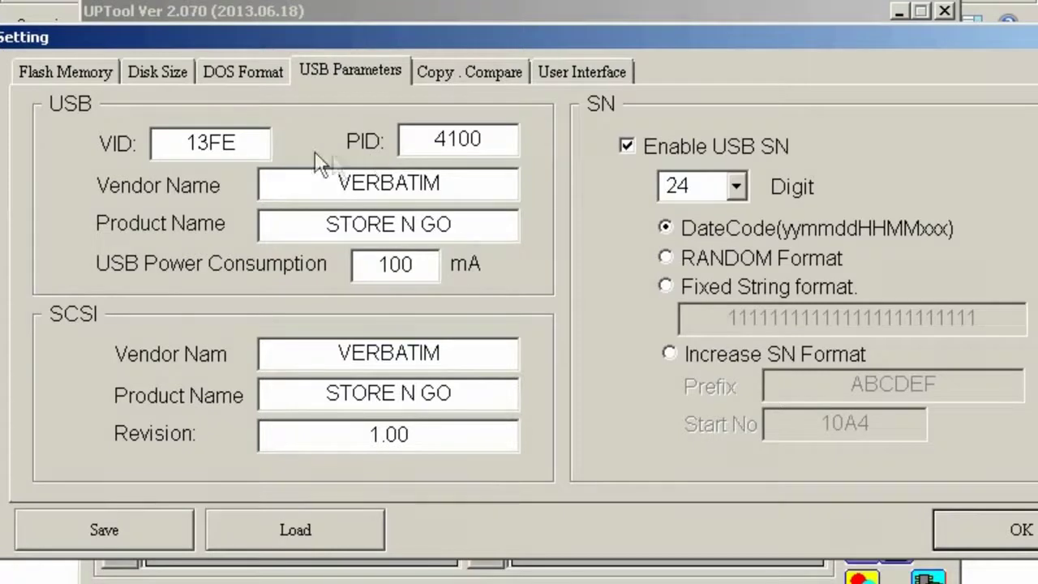
- Change the VID from 13FE to 0930 and the PID from 4100 to 6545
{"action": "left_click_drag", "start_coordinate": [230, 142], "coordinate": [130, 142]}
{"action": "type", "text": "0930"}
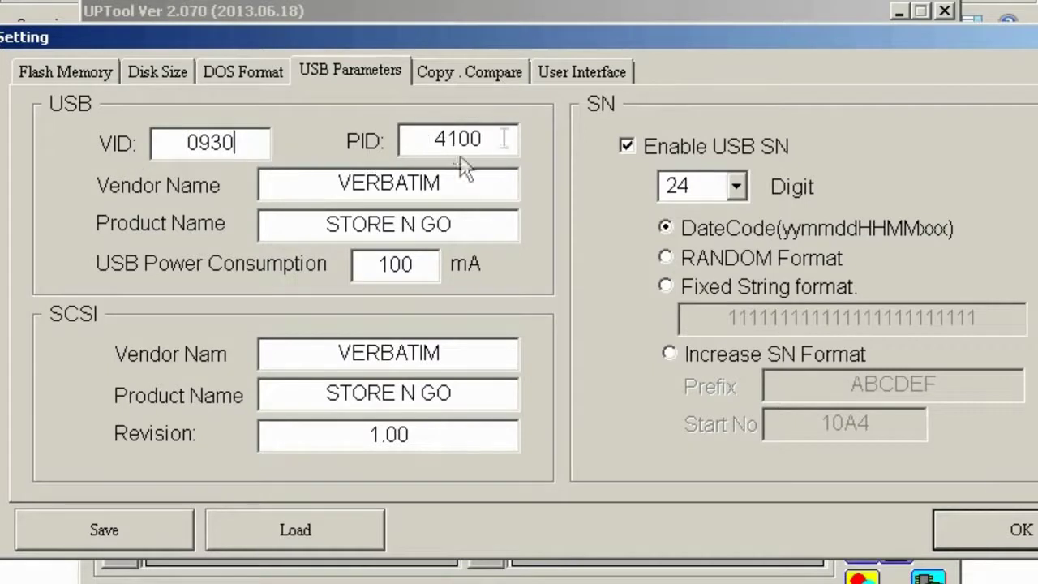
{"action": "left_click_drag", "start_coordinate": [509, 138], "coordinate": [382, 114]}
{"action": "type", "text": "6545"}
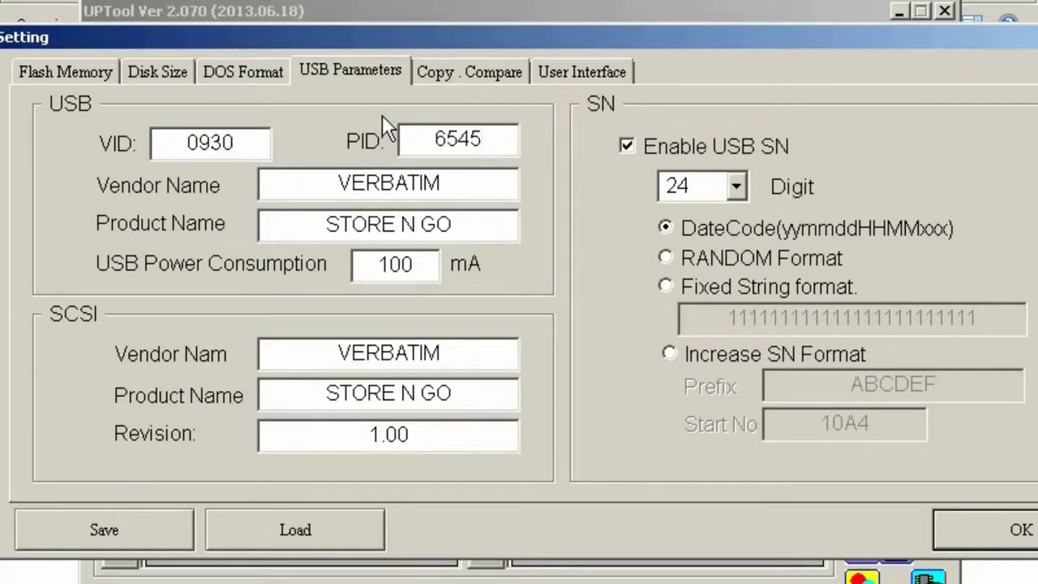
- Set the USB vendor name to 'Youtube' and product name to 'Shake The Future'
{"action": "left_click_drag", "start_coordinate": [495, 185], "coordinate": [317, 181]}
{"action": "type", "text": "yOUTUBE"}
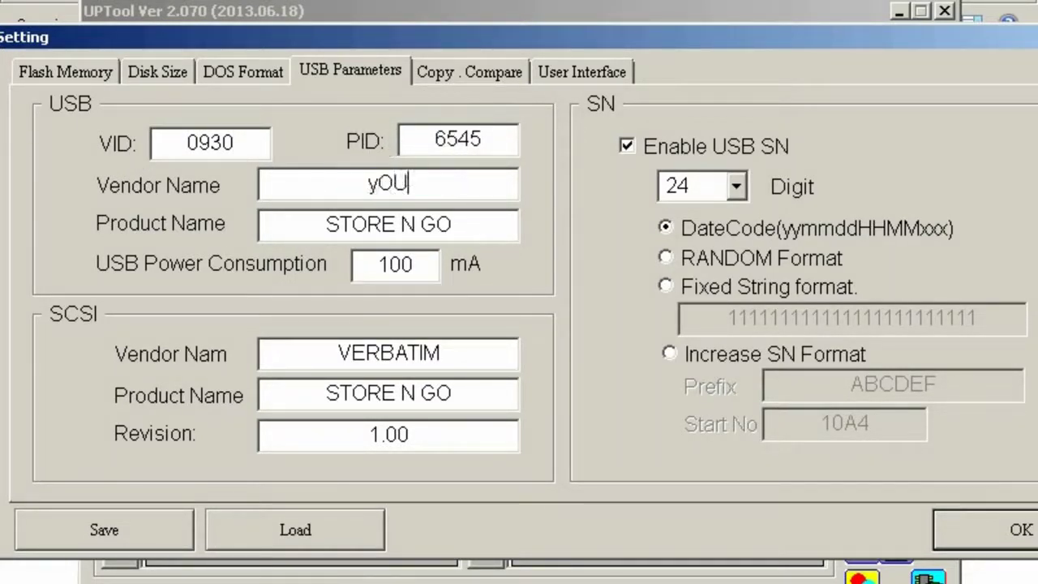
{"action": "key", "text": "BackSpace"}
{"action": "key", "text": "BackSpace"}
{"action": "key", "text": "BackSpace"}
{"action": "key", "text": "BackSpace"}
{"action": "key", "text": "BackSpace"}
{"action": "key", "text": "BackSpace"}
{"action": "key", "text": "BackSpace"}
{"action": "type", "text": "Youtube"}
{"action": "key", "text": "Tab"}
{"action": "type", "text": "Shake The Future"}
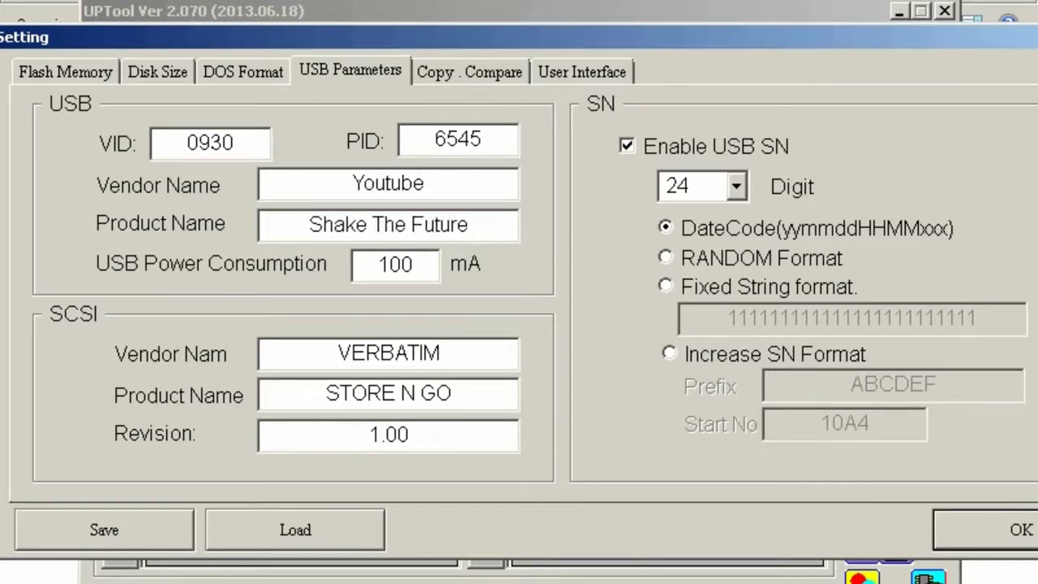
- Set the SCSI vendor name to 'Youtube' and product name to 'Shake The Future'
{"action": "left_click_drag", "start_coordinate": [467, 356], "coordinate": [255, 352]}
{"action": "type", "text": "yOUTUBE"}
{"action": "key", "text": "BackSpace"}
{"action": "key", "text": "BackSpace"}
{"action": "key", "text": "BackSpace"}
{"action": "key", "text": "BackSpace"}
{"action": "key", "text": "BackSpace"}
{"action": "key", "text": "BackSpace"}
{"action": "key", "text": "BackSpace"}
{"action": "type", "text": "Youtube"}
{"action": "key", "text": "Tab"}
{"action": "type", "text": "Shake The Future"}
- Save the settings, flash the drive to a 16144 MB disk, and close UPTool
{"action": "left_click", "coordinate": [1004, 537]}
{"action": "left_click", "coordinate": [896, 288]}
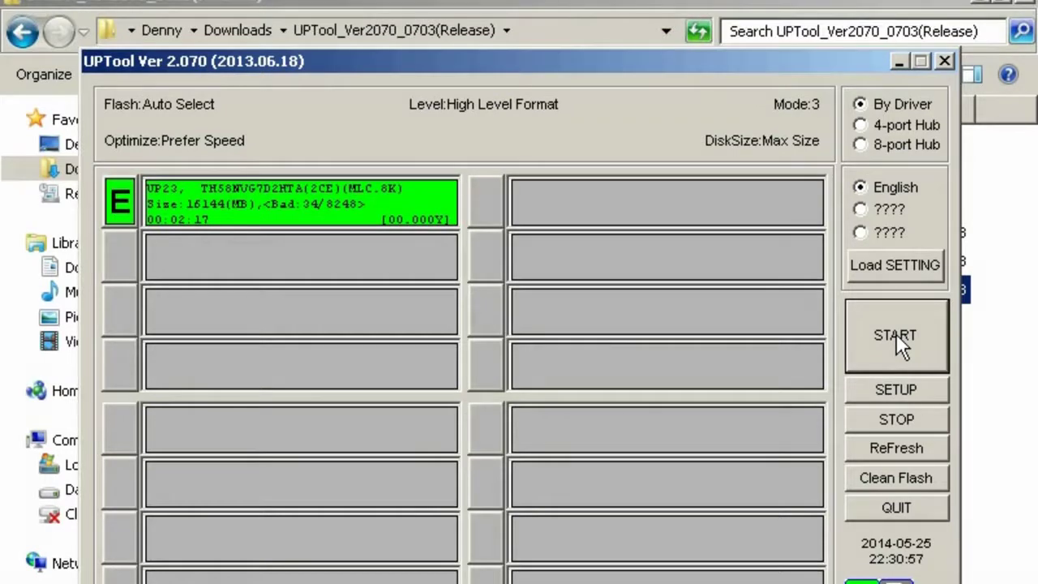
{"action": "left_click", "coordinate": [945, 61]}
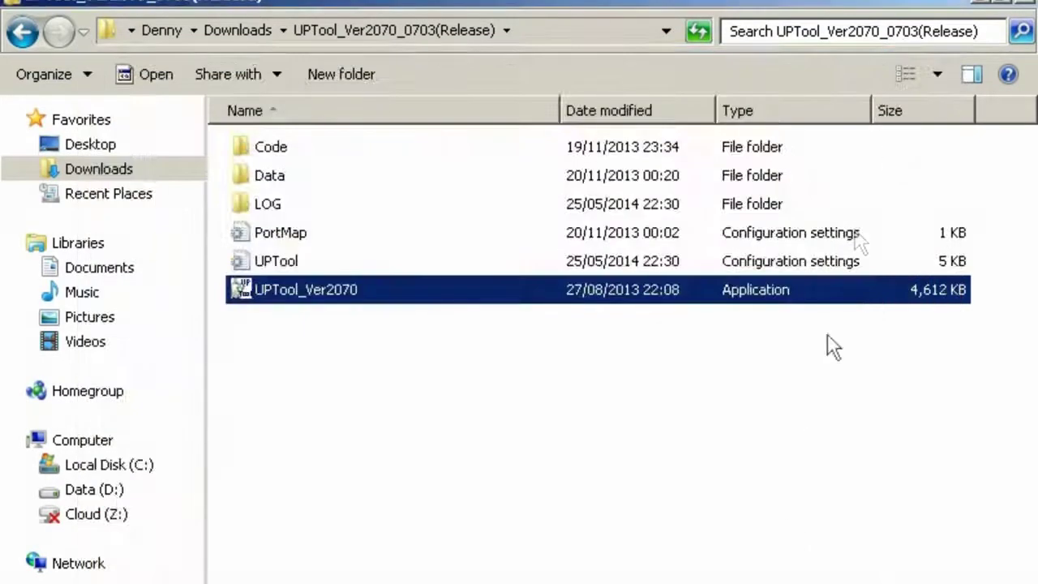
- Dismiss the AutoPlay prompt and open the empty Local Disk (F:)
{"action": "left_click", "coordinate": [667, 574]}
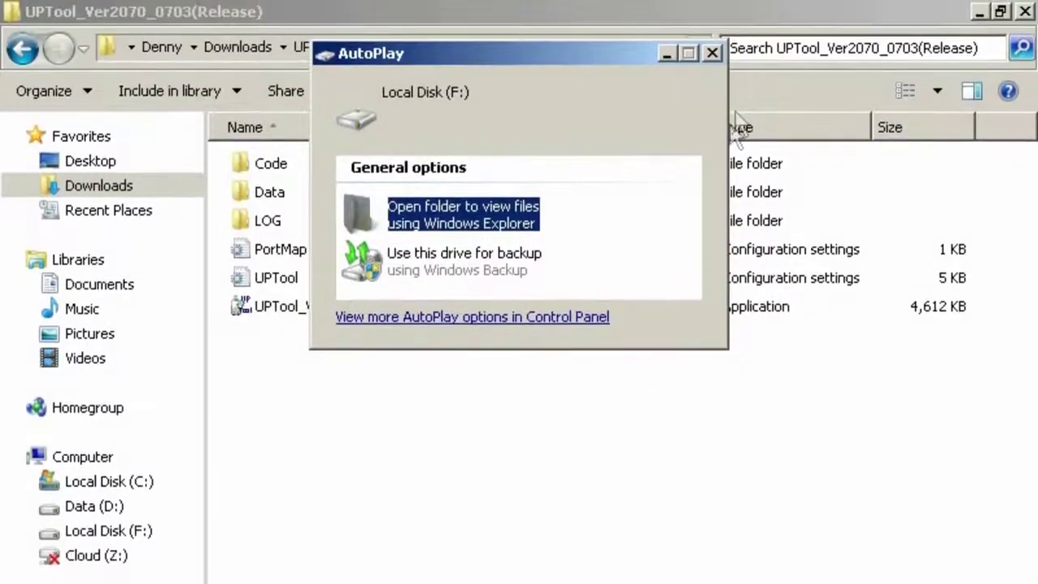
{"action": "left_click", "coordinate": [712, 53]}
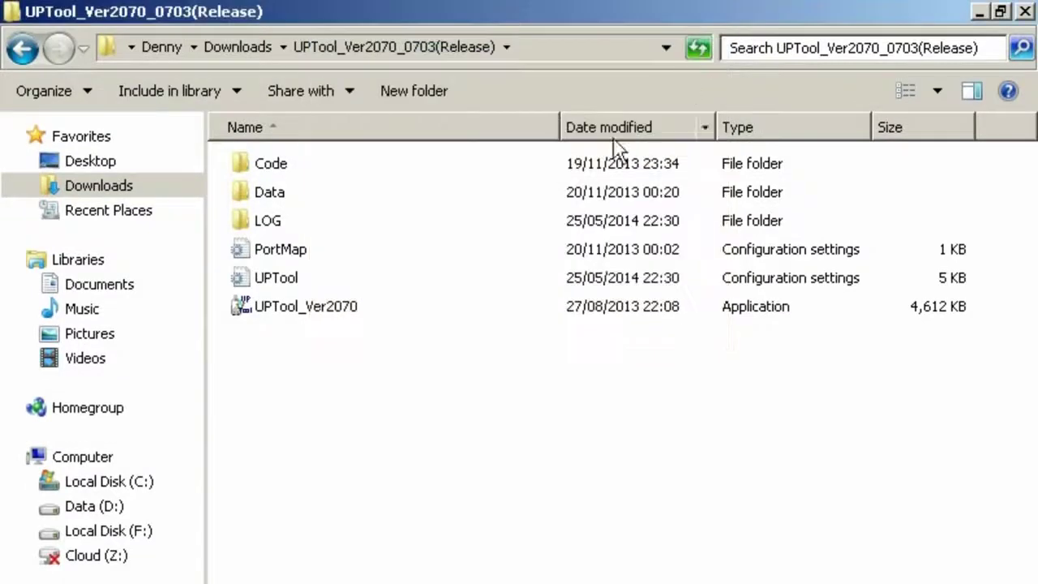
{"action": "left_click", "coordinate": [129, 531]}
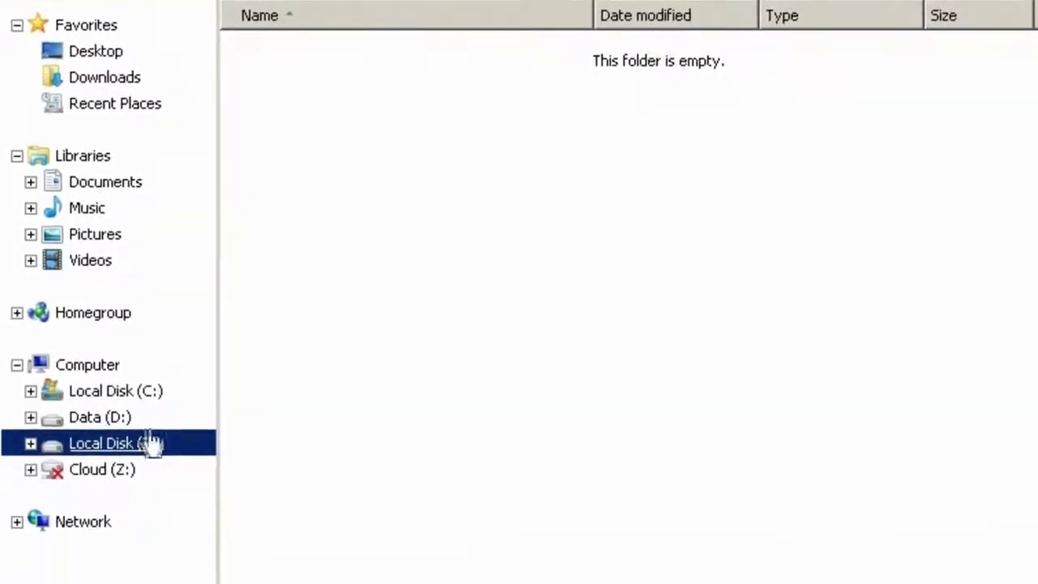
- In Computer Management's Disk Management, delete the flash drive's F: volume
{"action": "right_click", "coordinate": [78, 369]}
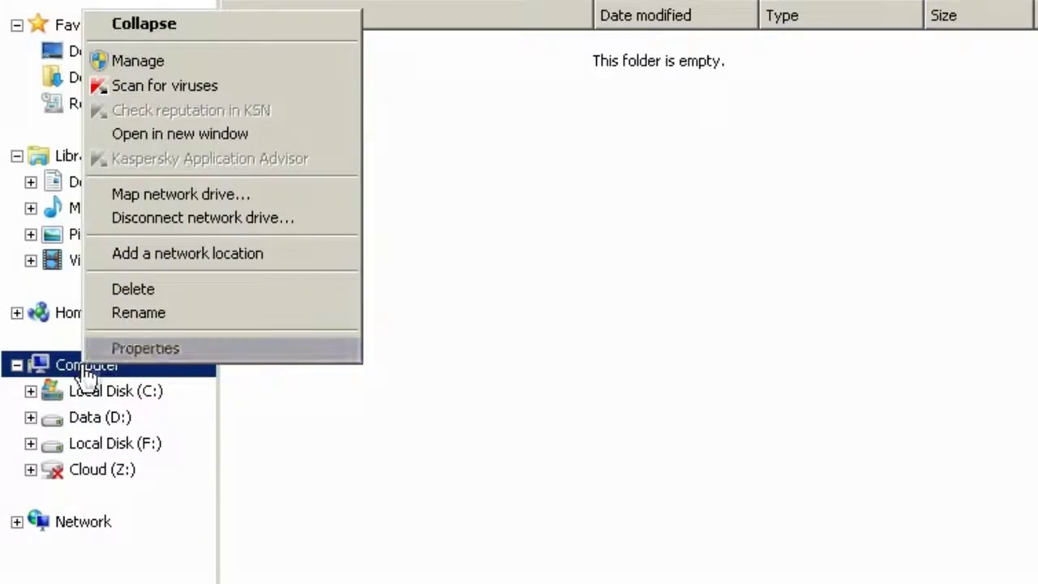
{"action": "left_click", "coordinate": [228, 69]}
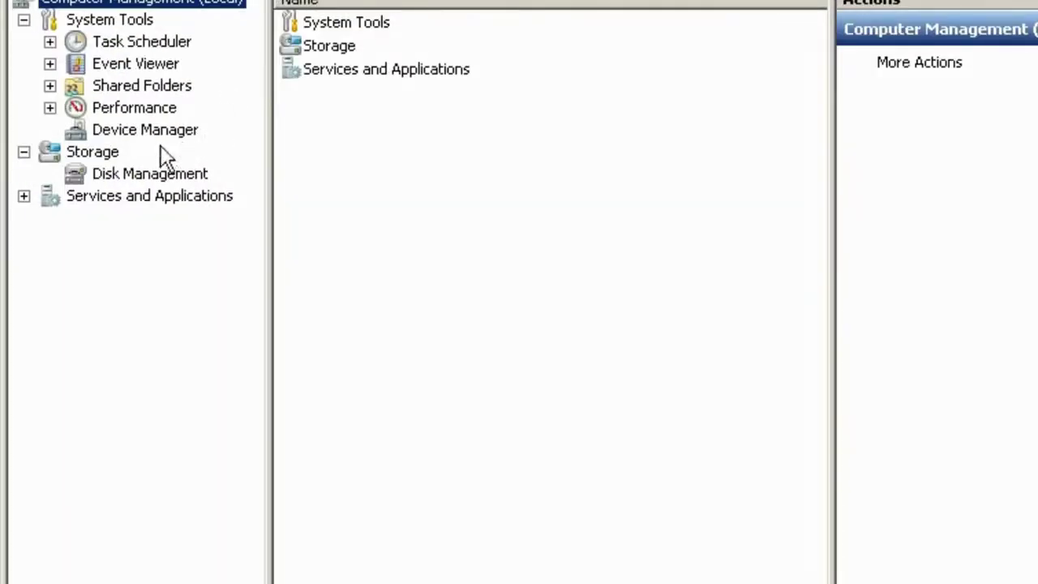
{"action": "left_click", "coordinate": [150, 174]}
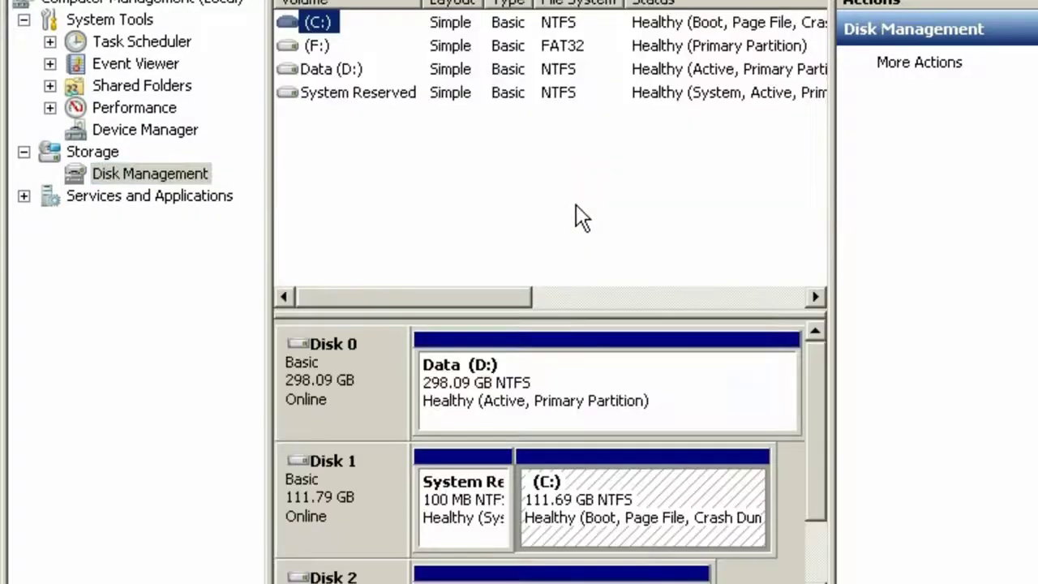
{"action": "scroll", "coordinate": [760, 458], "scroll_direction": "down", "scroll_amount": 1}
{"action": "left_click", "coordinate": [590, 503]}
{"action": "right_click", "coordinate": [588, 499]}
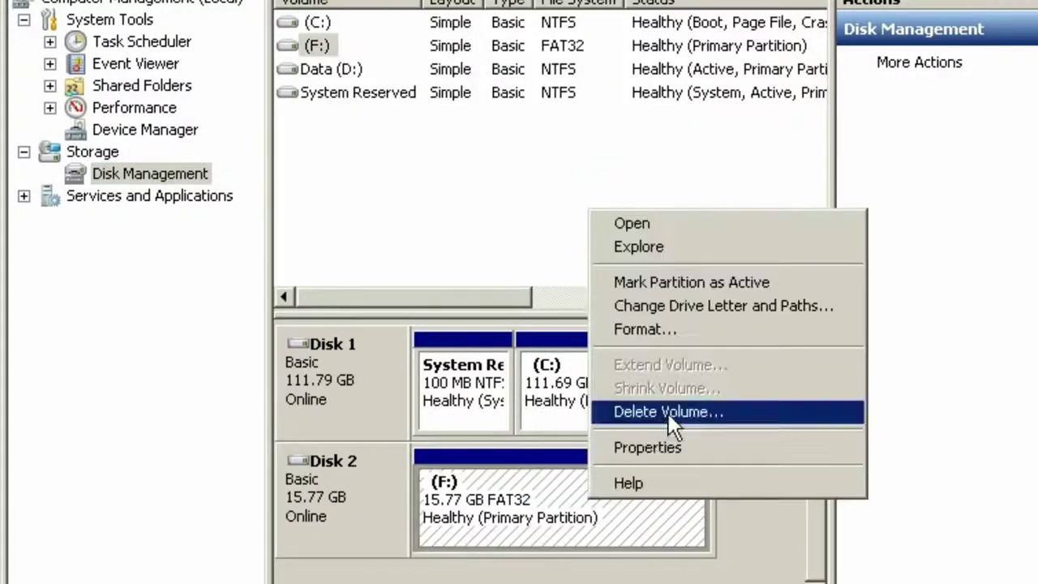
{"action": "left_click", "coordinate": [670, 418]}
- Create a 5120 MB simple volume labelled 'Documents' in the unallocated space
{"action": "right_click", "coordinate": [569, 505]}
{"action": "left_click", "coordinate": [584, 457]}
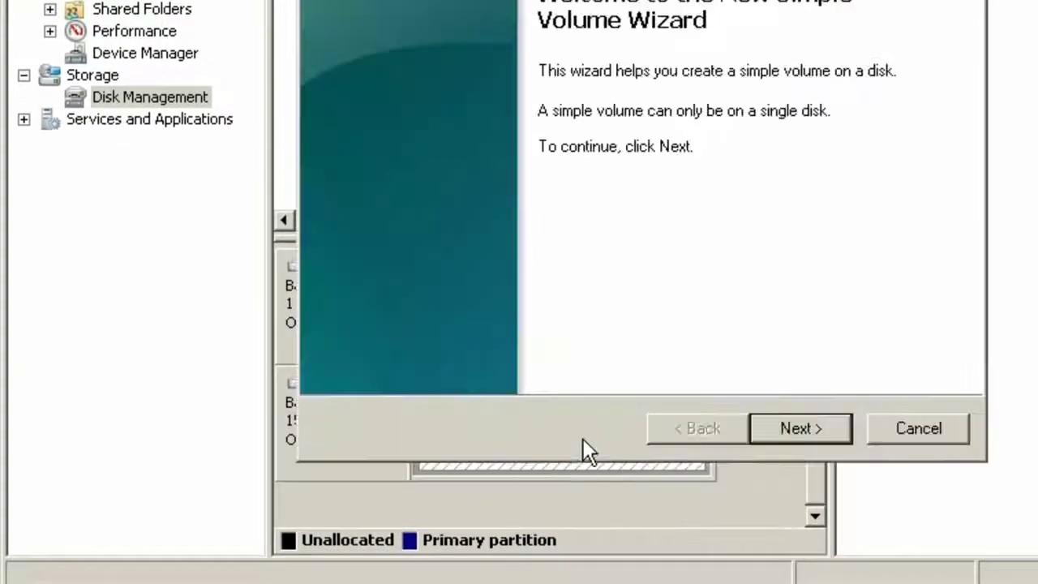
{"action": "left_click", "coordinate": [796, 442]}
{"action": "type", "text": "5120"}
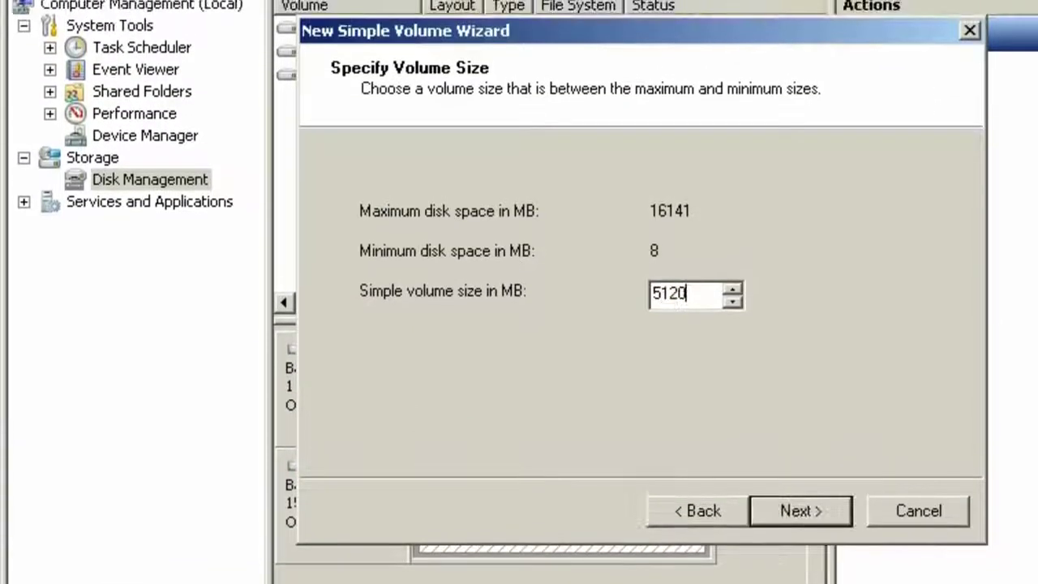
{"action": "left_click", "coordinate": [811, 511]}
{"action": "left_click", "coordinate": [812, 513]}
{"action": "left_click_drag", "start_coordinate": [746, 357], "coordinate": [524, 354]}
{"action": "type", "text": "Documents"}
{"action": "left_click", "coordinate": [762, 509]}
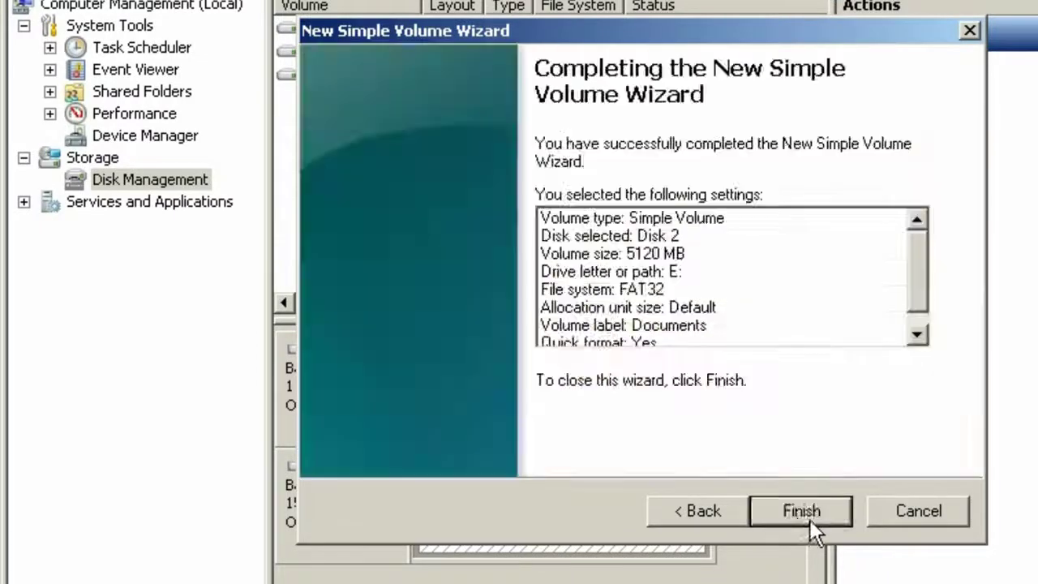
{"action": "left_click", "coordinate": [811, 517]}
- Switch between the MUSIC and DOCUMENTS drives in the navigation pane
{"action": "left_click", "coordinate": [134, 394]}
{"action": "left_click", "coordinate": [141, 375]}
{"action": "left_click", "coordinate": [130, 394]}
{"action": "left_click", "coordinate": [146, 371]}
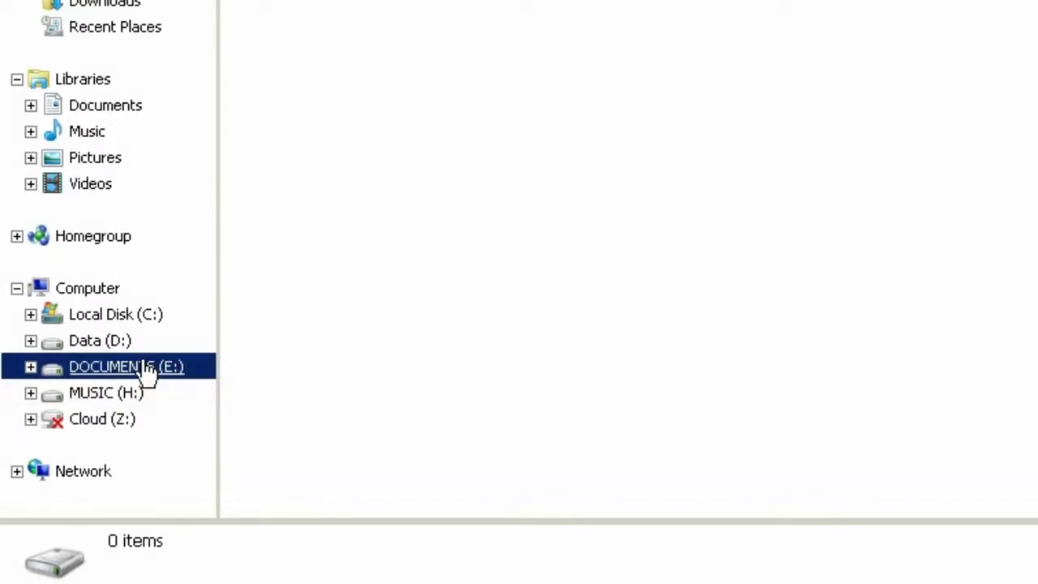
- Check the DOCUMENTS (E:) drive's context menu, then reveal the hidden tray icons, including removable-device
{"action": "right_click", "coordinate": [147, 375]}
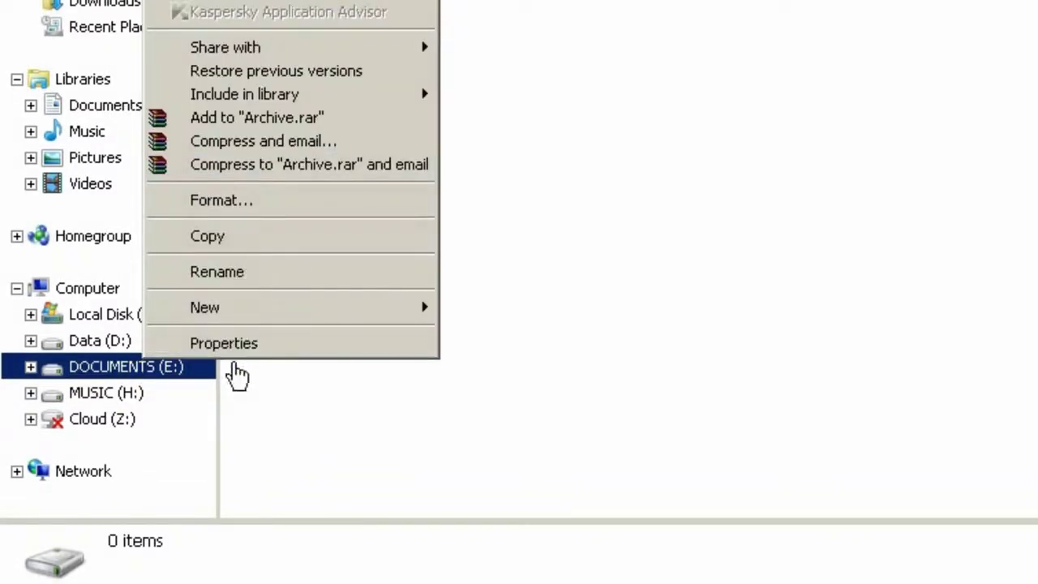
{"action": "left_click", "coordinate": [483, 369]}
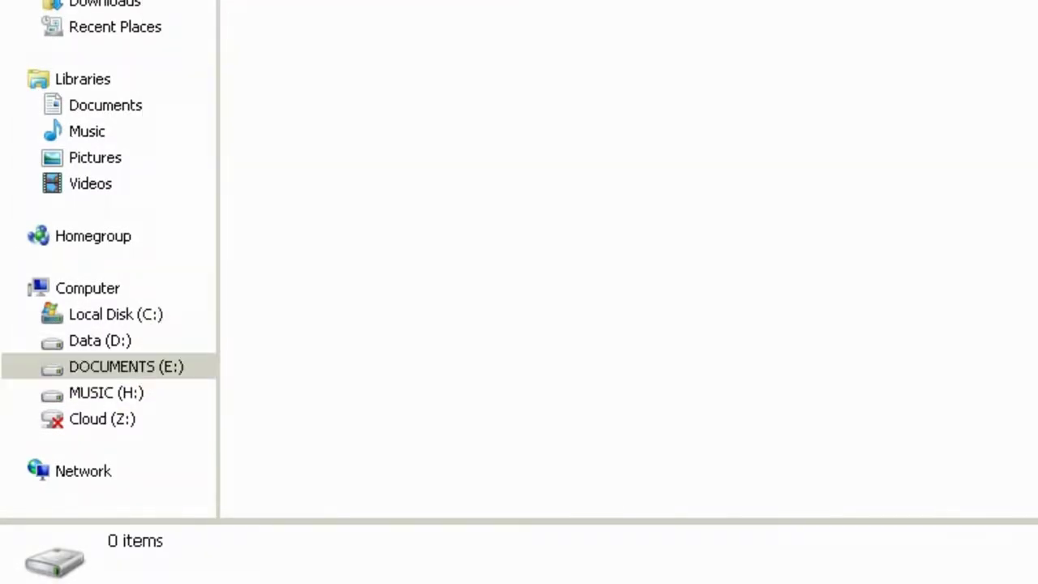
{"action": "left_click", "coordinate": [899, 583]}
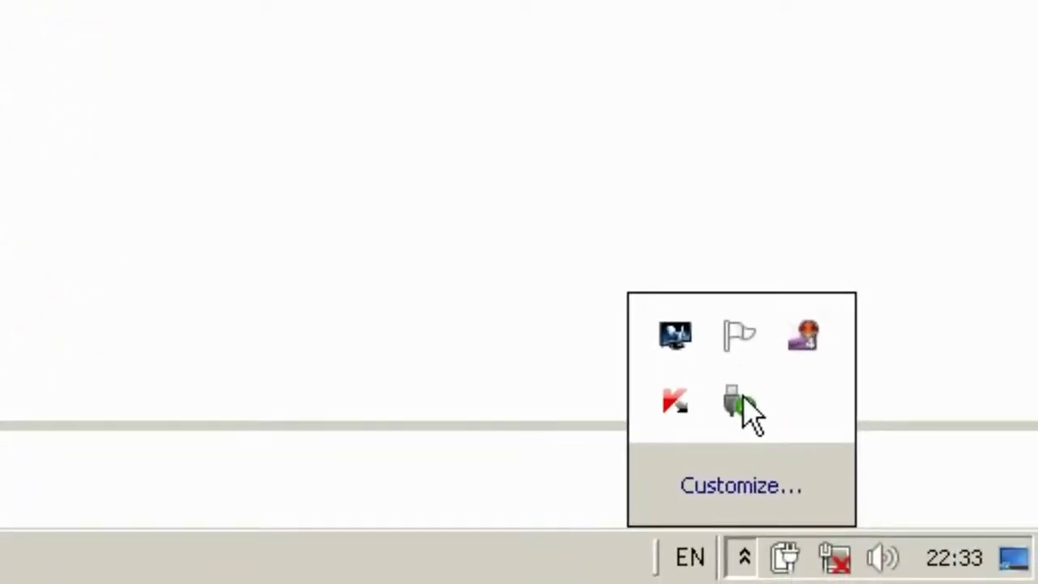